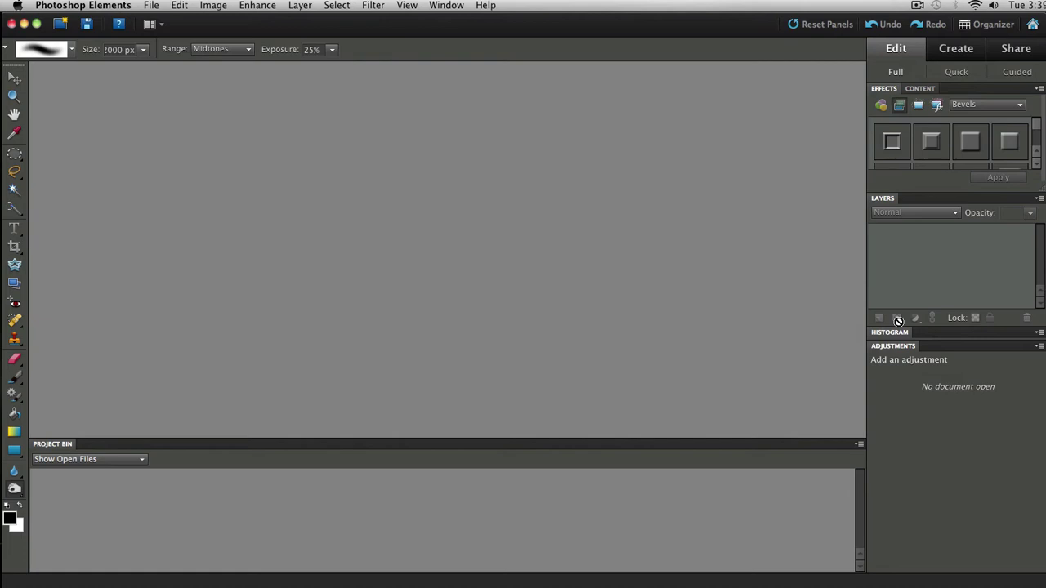
Step: Open removebackground.jpeg from the Desktop through File > Open
{"action": "left_click", "coordinate": [152, 6]}
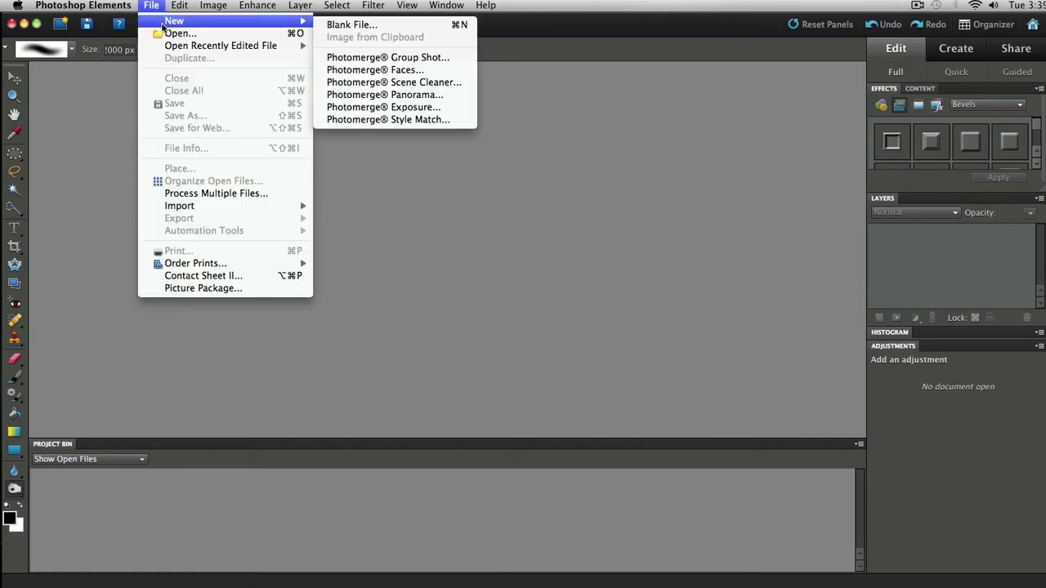
{"action": "left_click", "coordinate": [164, 31]}
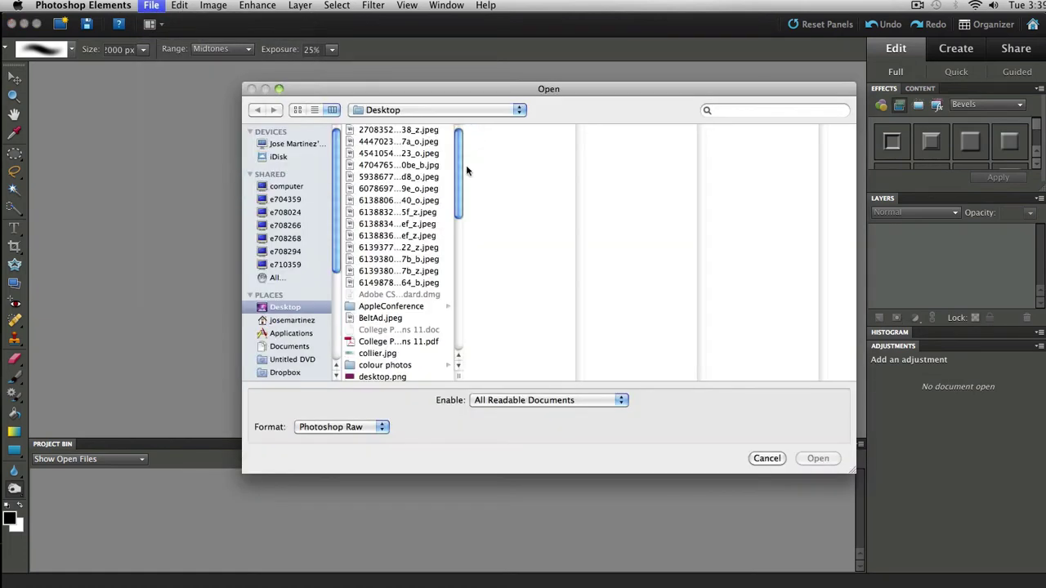
{"action": "left_click_drag", "start_coordinate": [458, 164], "coordinate": [475, 264]}
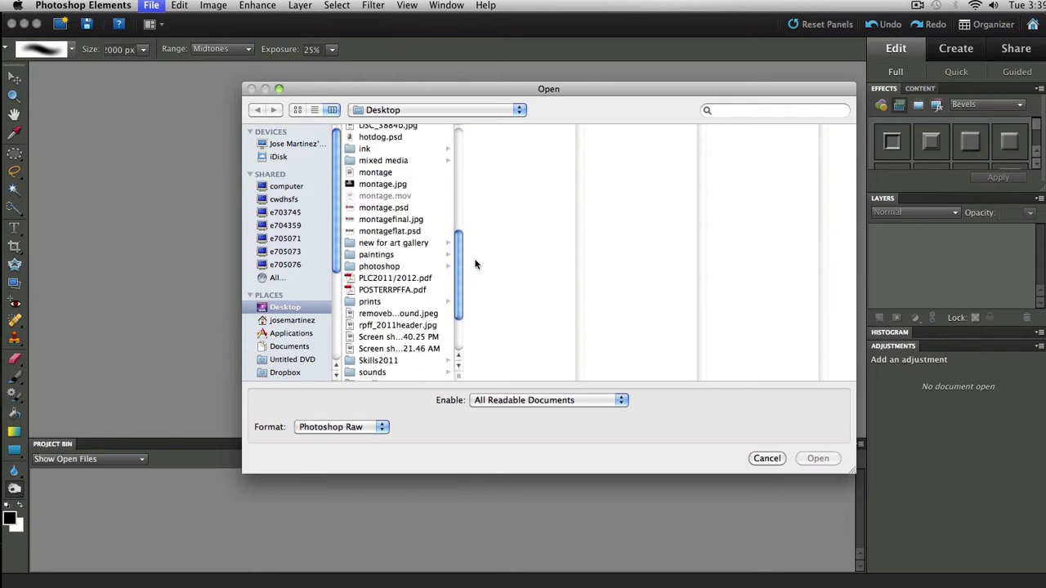
{"action": "left_click", "coordinate": [396, 316]}
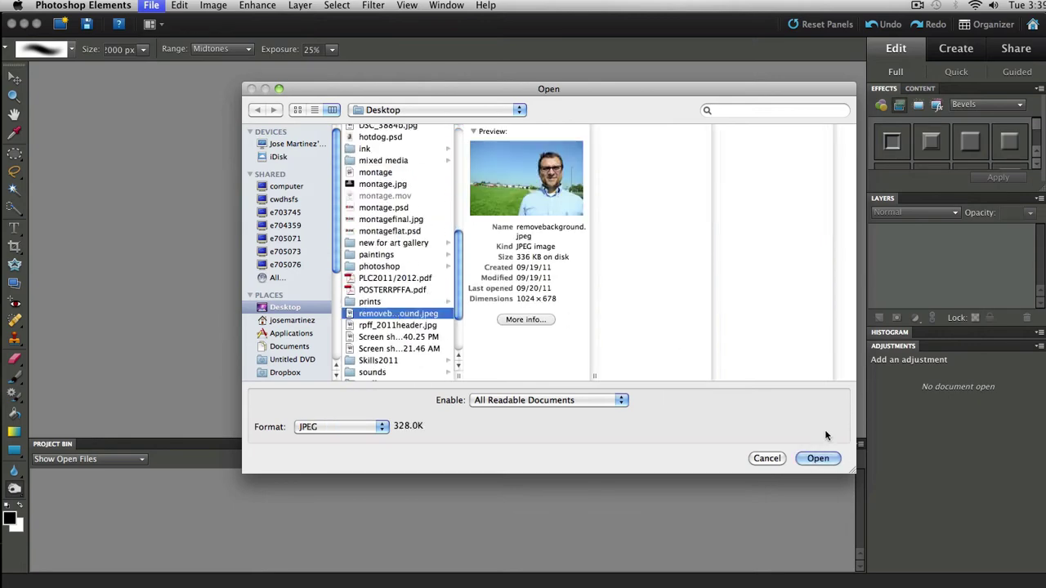
{"action": "left_click", "coordinate": [817, 459]}
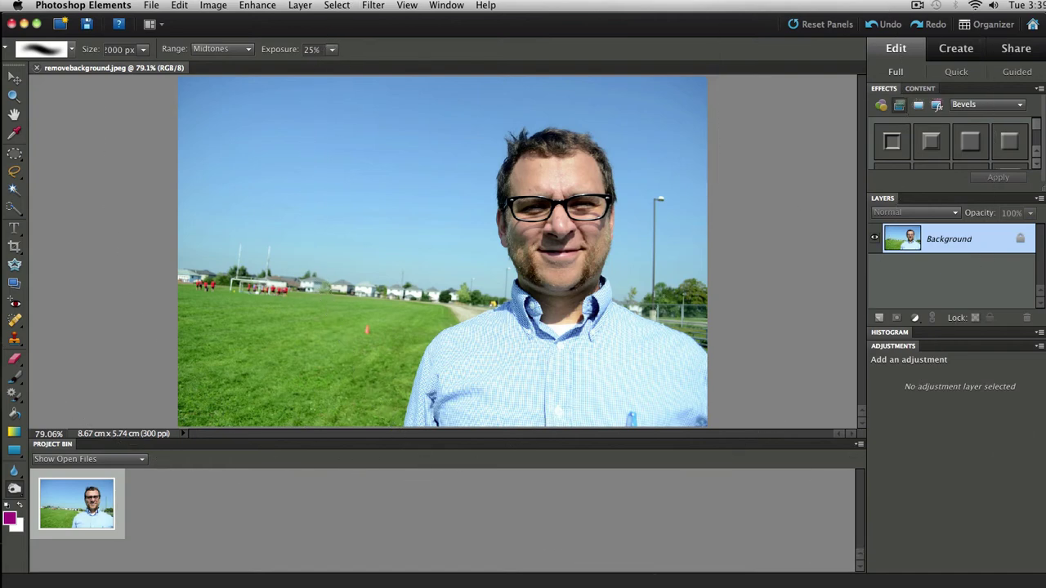
Step: Convert the Background into Layer 0, then add a new Layer 1 and move it below Layer 0
{"action": "left_click", "coordinate": [13, 76]}
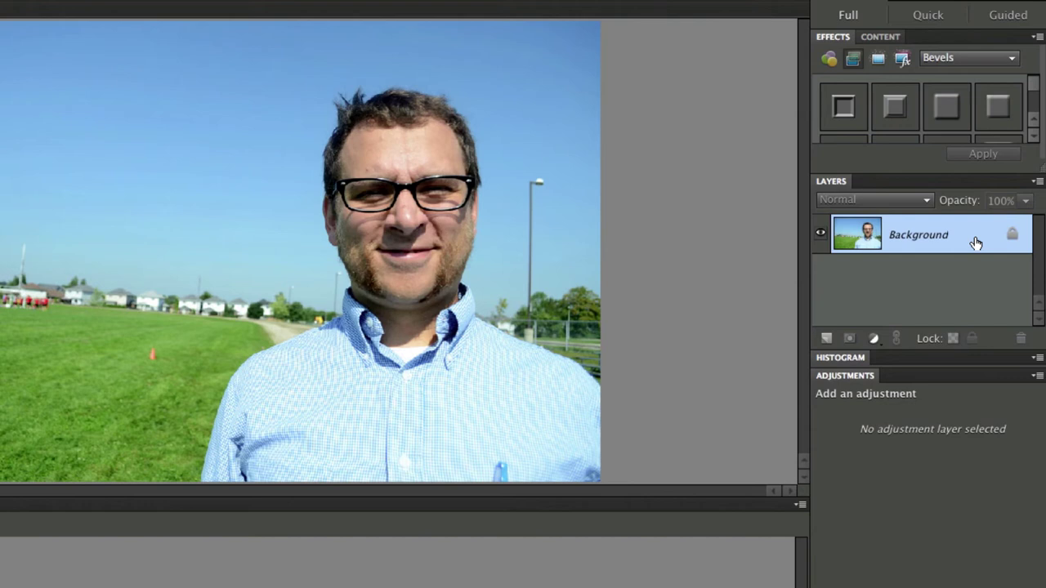
{"action": "double_click", "coordinate": [976, 242]}
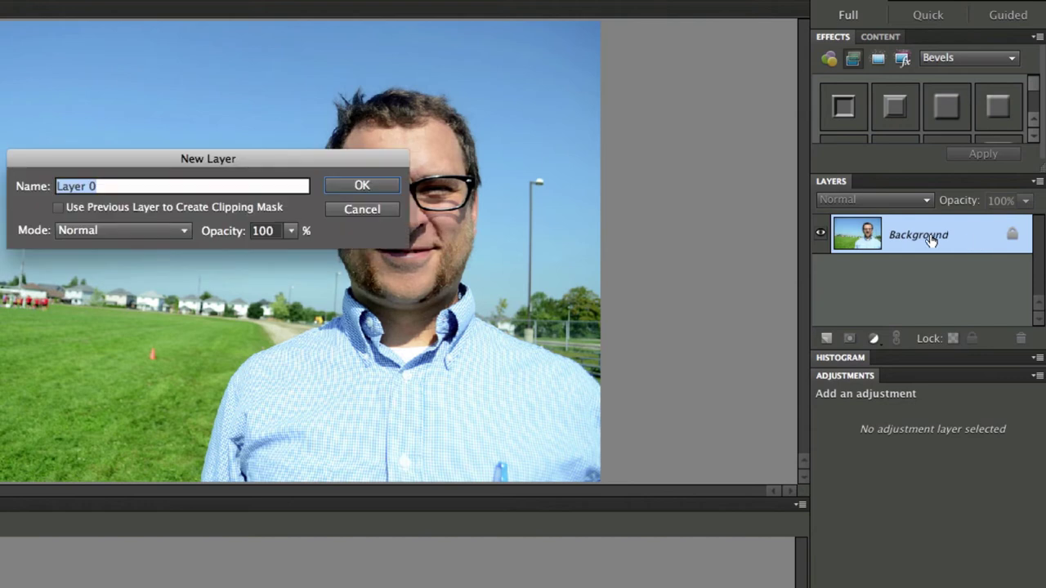
{"action": "left_click", "coordinate": [361, 185]}
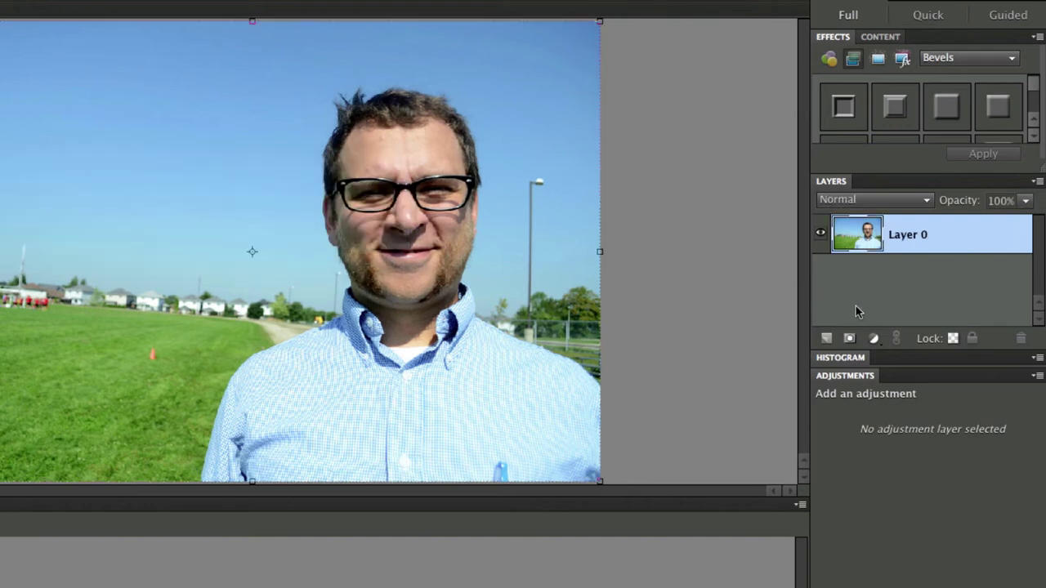
{"action": "left_click", "coordinate": [827, 340]}
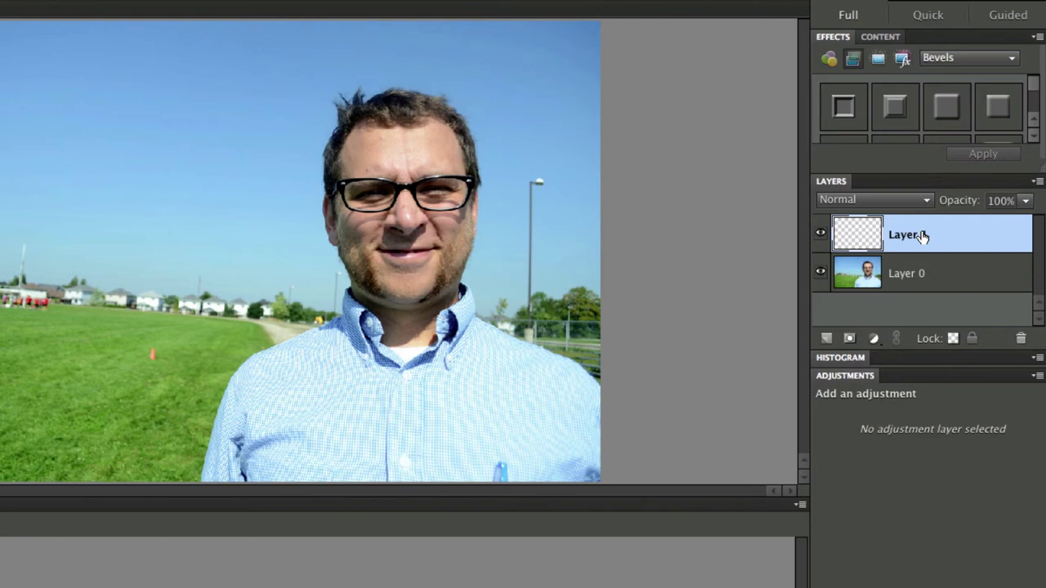
{"action": "left_click_drag", "start_coordinate": [922, 236], "coordinate": [922, 282]}
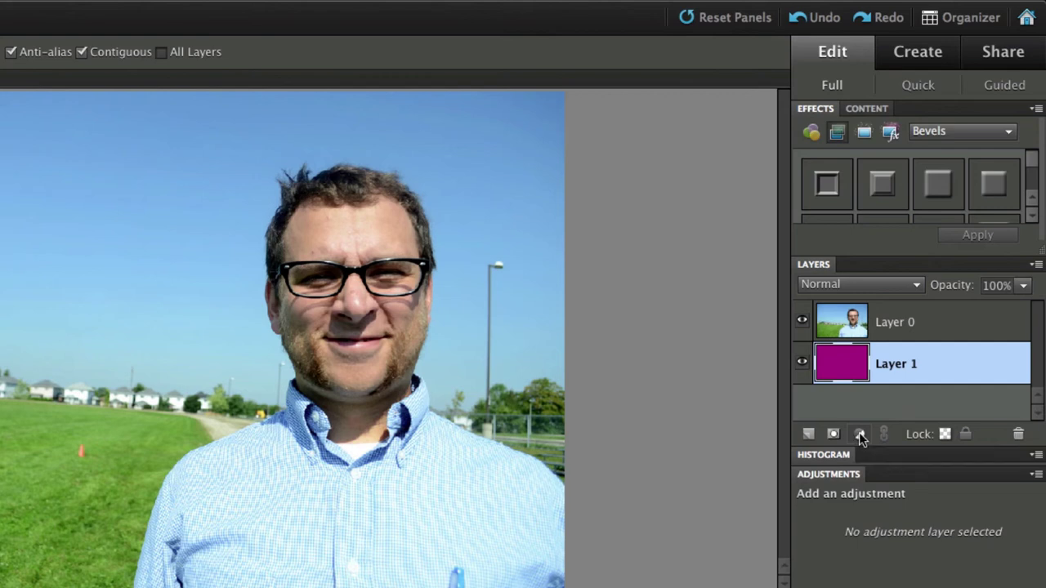
Step: Add a Levels 1 adjustment layer and clip Layer 0 to it with Ctrl+G
{"action": "left_click", "coordinate": [859, 434]}
{"action": "left_click", "coordinate": [886, 510]}
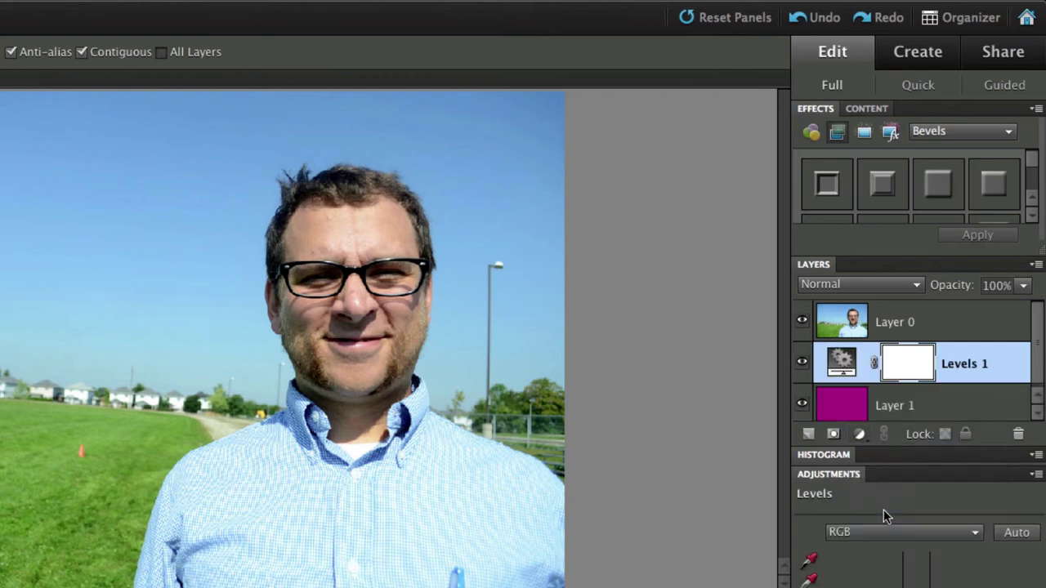
{"action": "left_click", "coordinate": [857, 329]}
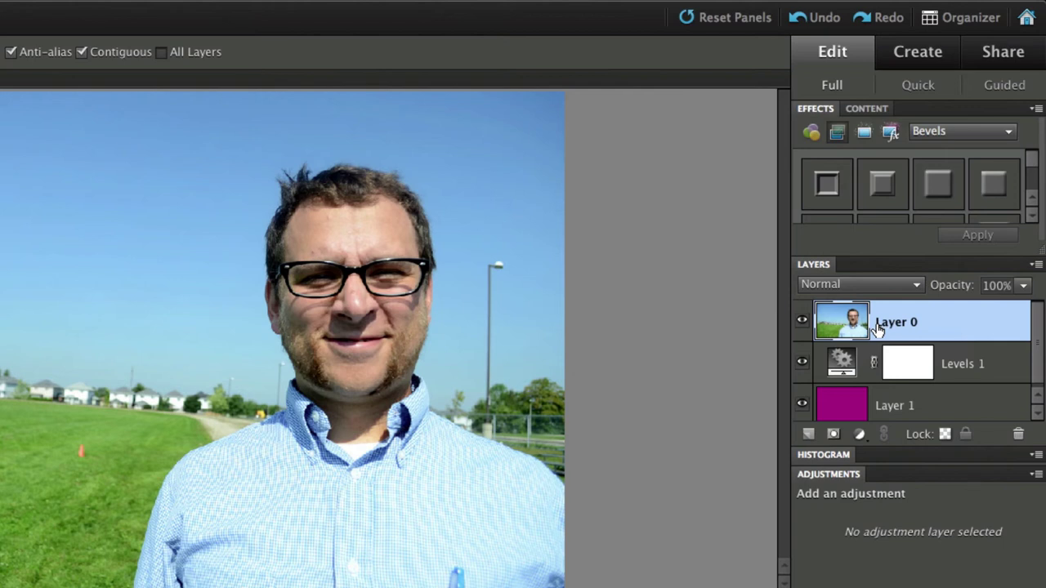
{"action": "key", "text": "ctrl+g"}
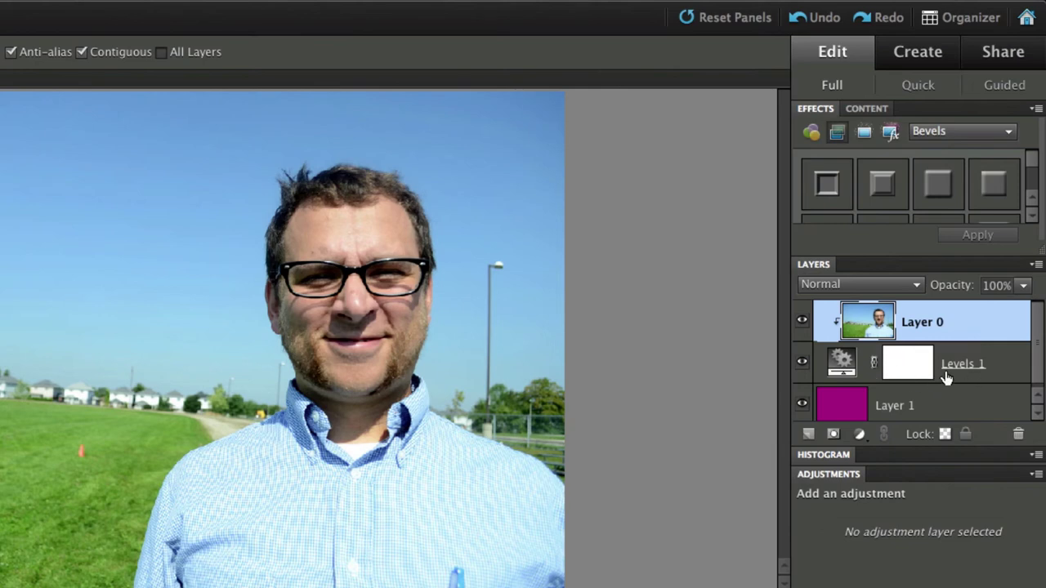
Step: On the Levels 1 mask, paint black with a 120 px brush from the man's neck across the field
{"action": "left_click", "coordinate": [917, 372]}
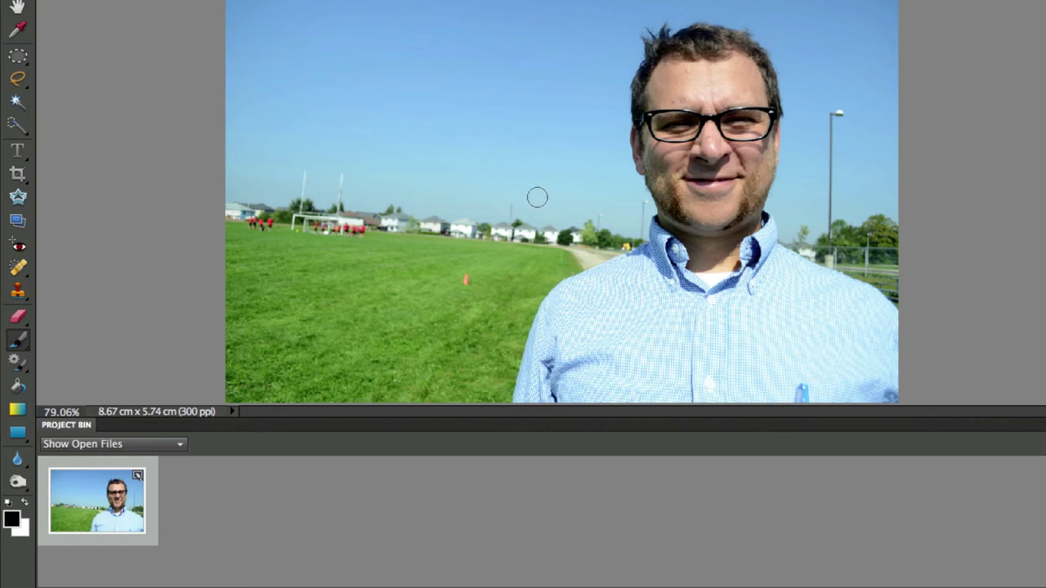
{"action": "key", "text": "bracketright"}
{"action": "key", "text": "bracketright"}
{"action": "key", "text": "bracketright"}
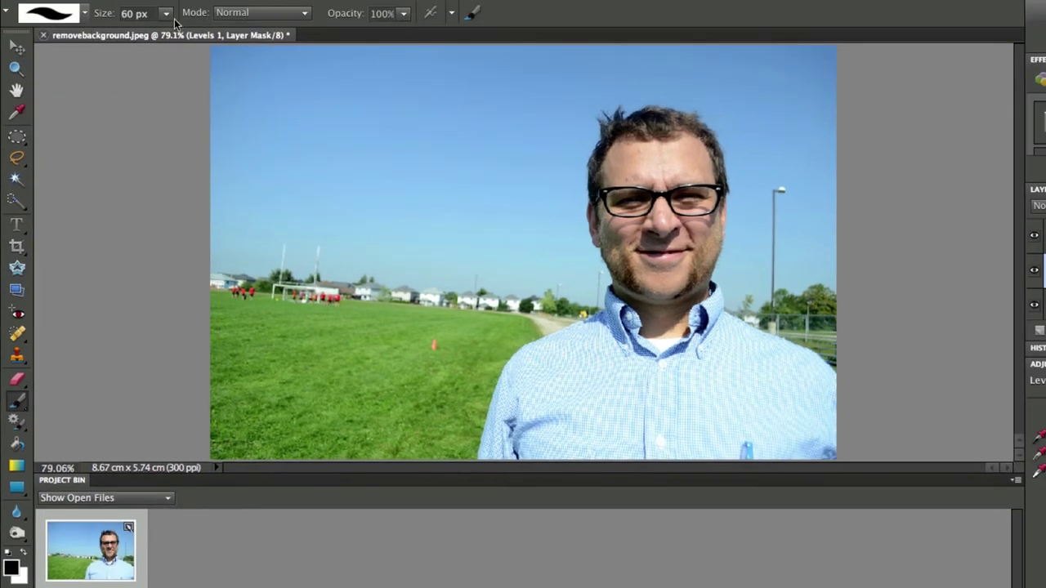
{"action": "left_click", "coordinate": [133, 14]}
{"action": "type", "text": "120"}
{"action": "key", "text": "Return"}
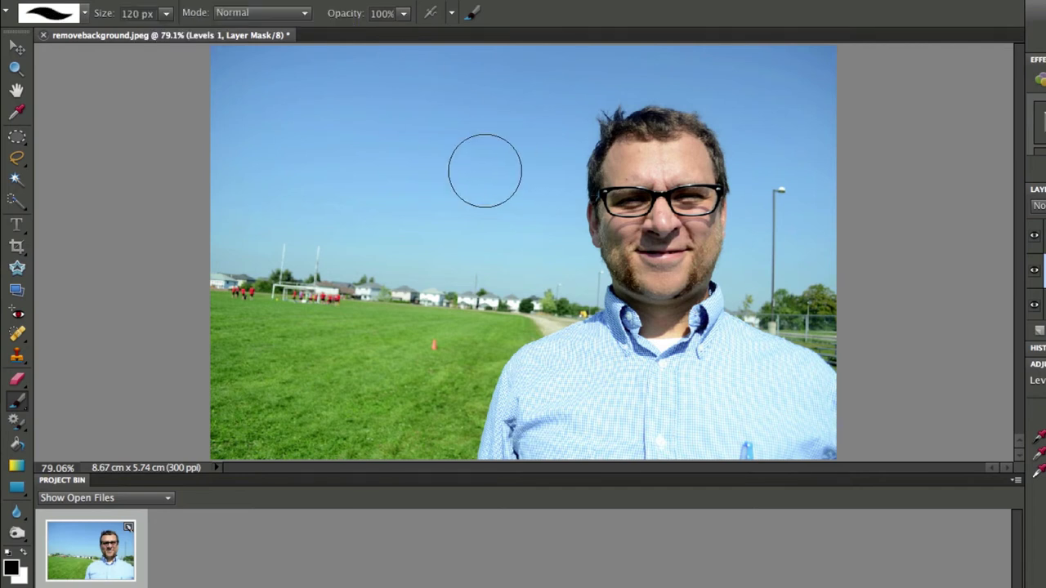
{"action": "left_click", "coordinate": [552, 290]}
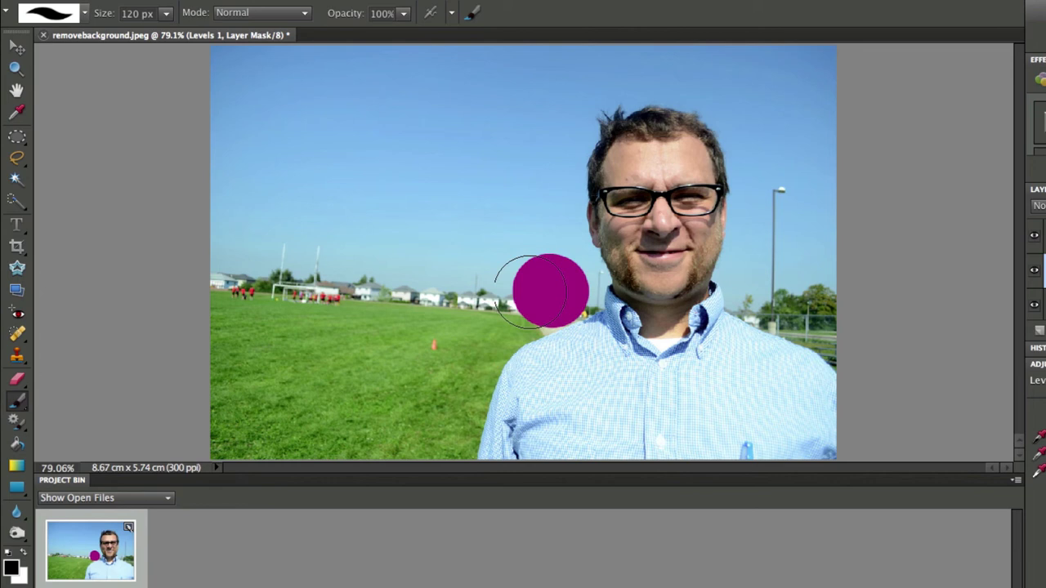
{"action": "mouse_move", "coordinate": [531, 291]}
{"action": "left_mouse_down"}
{"action": "mouse_move", "coordinate": [198, 273]}
{"action": "mouse_move", "coordinate": [381, 263]}
{"action": "mouse_move", "coordinate": [522, 282]}
{"action": "mouse_move", "coordinate": [517, 311]}
{"action": "mouse_move", "coordinate": [501, 316]}
{"action": "mouse_move", "coordinate": [521, 324]}
{"action": "mouse_move", "coordinate": [467, 341]}
{"action": "mouse_move", "coordinate": [518, 312]}
{"action": "mouse_move", "coordinate": [472, 361]}
{"action": "mouse_move", "coordinate": [456, 437]}
{"action": "left_mouse_up"}
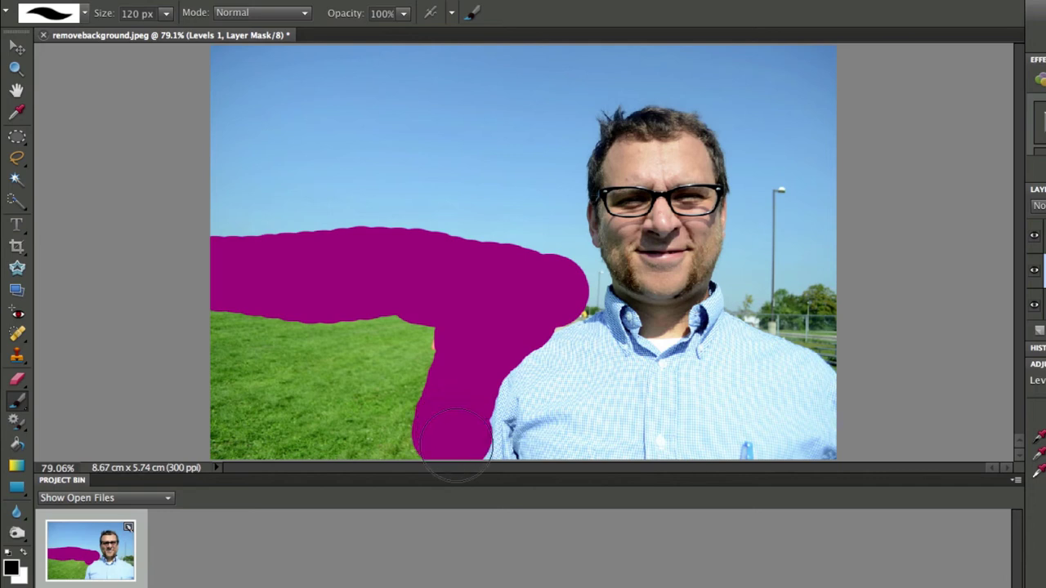
Step: Restore the shirt edge with white, then paint black down the grass and up toward the neck
{"action": "left_click", "coordinate": [25, 557]}
{"action": "mouse_move", "coordinate": [588, 351]}
{"action": "left_mouse_down"}
{"action": "mouse_move", "coordinate": [532, 385]}
{"action": "mouse_move", "coordinate": [498, 431]}
{"action": "mouse_move", "coordinate": [518, 374]}
{"action": "left_mouse_up"}
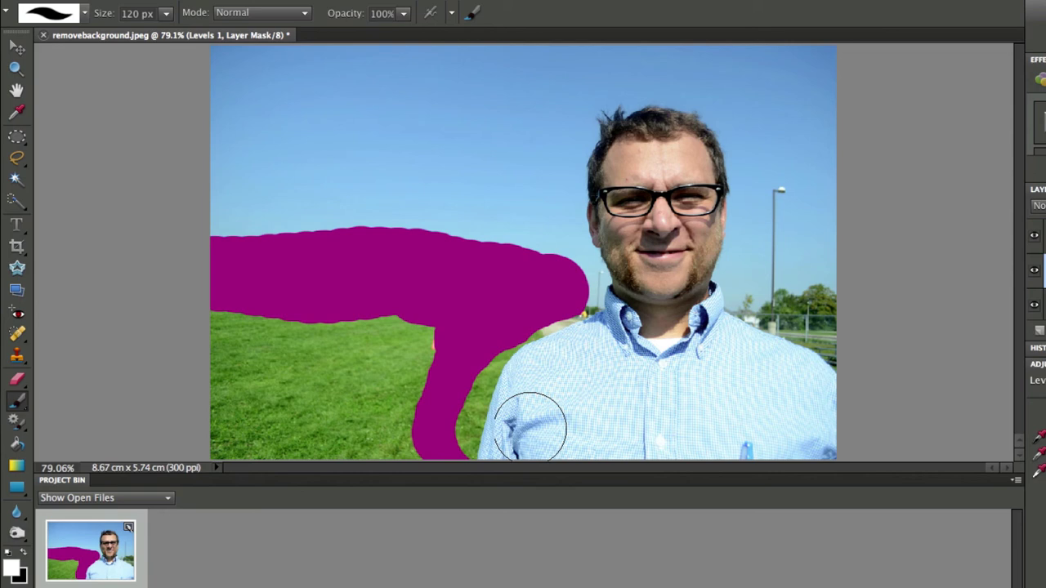
{"action": "left_click", "coordinate": [23, 553]}
{"action": "mouse_move", "coordinate": [503, 269]}
{"action": "left_mouse_down"}
{"action": "mouse_move", "coordinate": [389, 388]}
{"action": "mouse_move", "coordinate": [452, 369]}
{"action": "mouse_move", "coordinate": [435, 423]}
{"action": "mouse_move", "coordinate": [341, 439]}
{"action": "mouse_move", "coordinate": [206, 417]}
{"action": "mouse_move", "coordinate": [231, 312]}
{"action": "mouse_move", "coordinate": [395, 310]}
{"action": "mouse_move", "coordinate": [322, 379]}
{"action": "mouse_move", "coordinate": [284, 376]}
{"action": "left_mouse_up"}
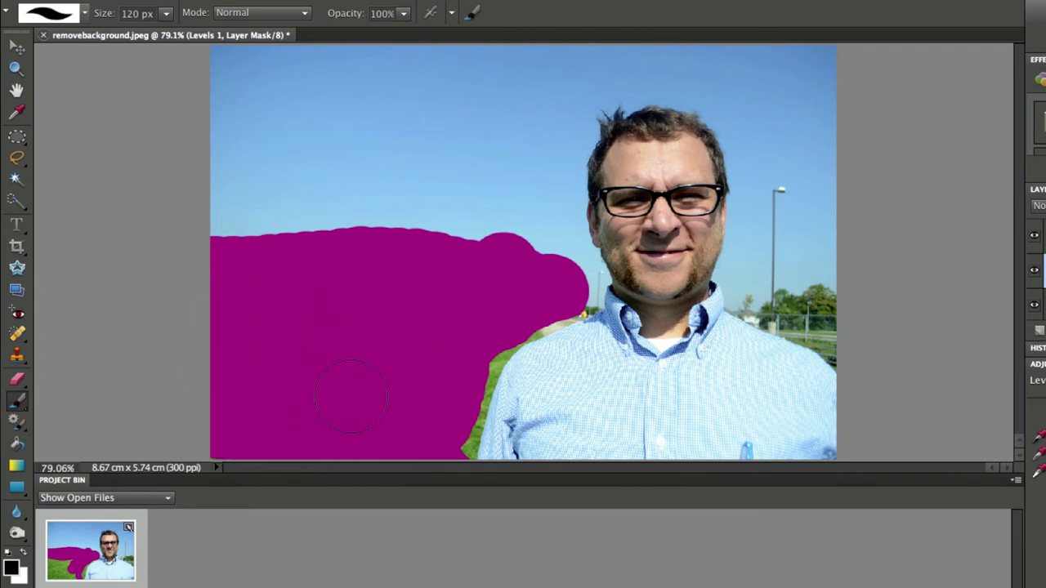
{"action": "mouse_move", "coordinate": [352, 397]}
{"action": "left_mouse_down"}
{"action": "mouse_move", "coordinate": [572, 245]}
{"action": "mouse_move", "coordinate": [567, 257]}
{"action": "mouse_move", "coordinate": [584, 270]}
{"action": "left_mouse_up"}
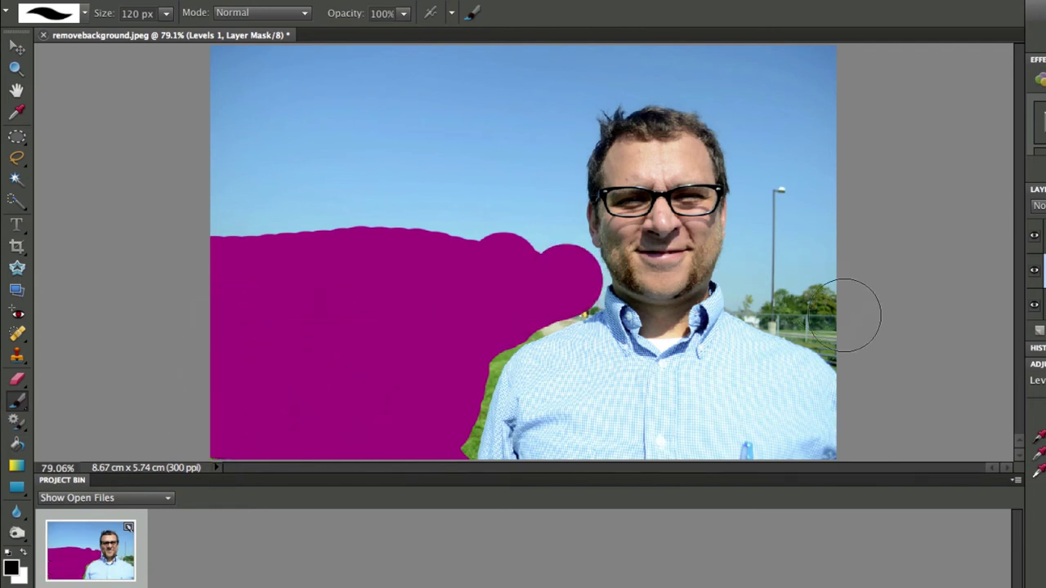
Step: Mask out the right-hand trees and fill gaps near the collar and neck with a smaller brush
{"action": "mouse_move", "coordinate": [857, 327]}
{"action": "left_mouse_down"}
{"action": "mouse_move", "coordinate": [762, 287]}
{"action": "mouse_move", "coordinate": [802, 217]}
{"action": "mouse_move", "coordinate": [807, 169]}
{"action": "mouse_move", "coordinate": [796, 223]}
{"action": "mouse_move", "coordinate": [770, 224]}
{"action": "left_mouse_up"}
{"action": "left_click_drag", "start_coordinate": [567, 281], "coordinate": [569, 283]}
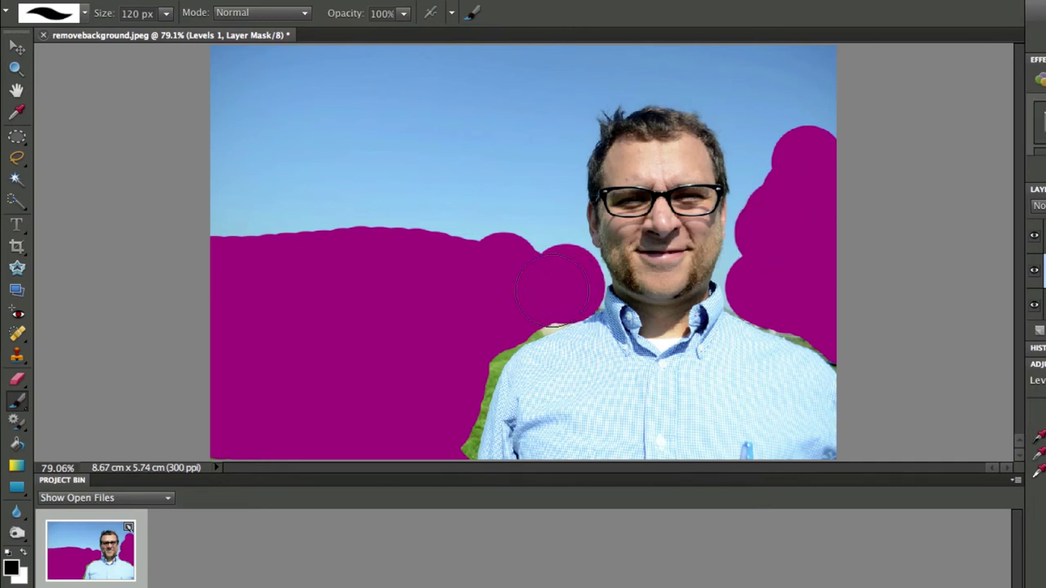
{"action": "key", "text": "bracketleft"}
{"action": "key", "text": "bracketleft"}
{"action": "key", "text": "bracketleft"}
{"action": "key", "text": "bracketleft"}
{"action": "key", "text": "bracketleft"}
{"action": "key", "text": "bracketleft"}
{"action": "key", "text": "bracketleft"}
{"action": "key", "text": "bracketleft"}
{"action": "key", "text": "bracketleft"}
{"action": "key", "text": "bracketleft"}
{"action": "key", "text": "bracketleft"}
{"action": "key", "text": "bracketleft"}
{"action": "key", "text": "bracketleft"}
{"action": "key", "text": "bracketleft"}
{"action": "key", "text": "bracketright"}
{"action": "key", "text": "bracketright"}
{"action": "key", "text": "bracketright"}
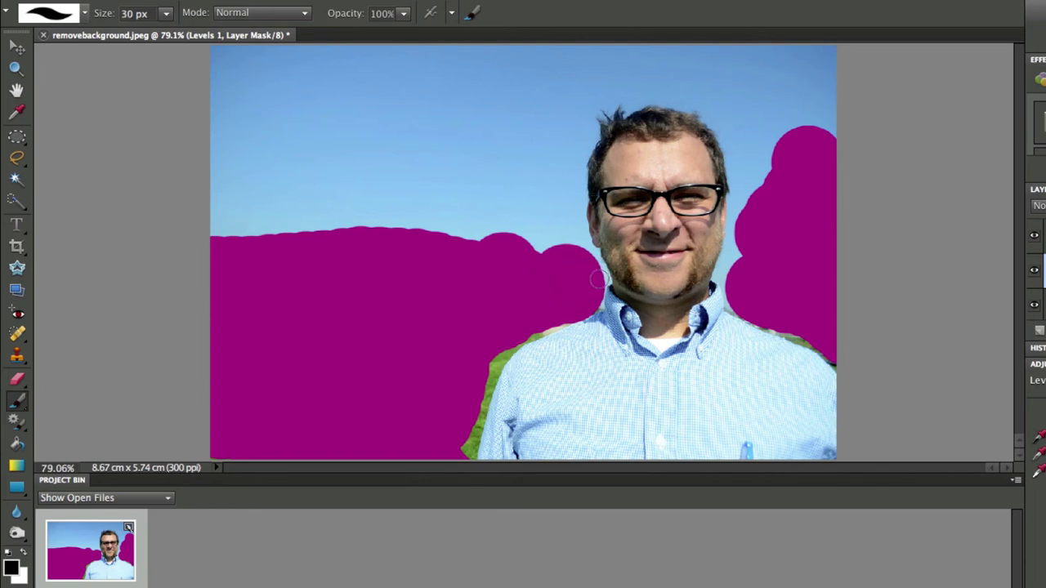
{"action": "left_click", "coordinate": [724, 279]}
{"action": "key", "text": "bracketleft"}
{"action": "key", "text": "bracketleft"}
Step: Select the blue sky with the Magic Wand at tolerance 80
{"action": "left_click", "coordinate": [17, 177]}
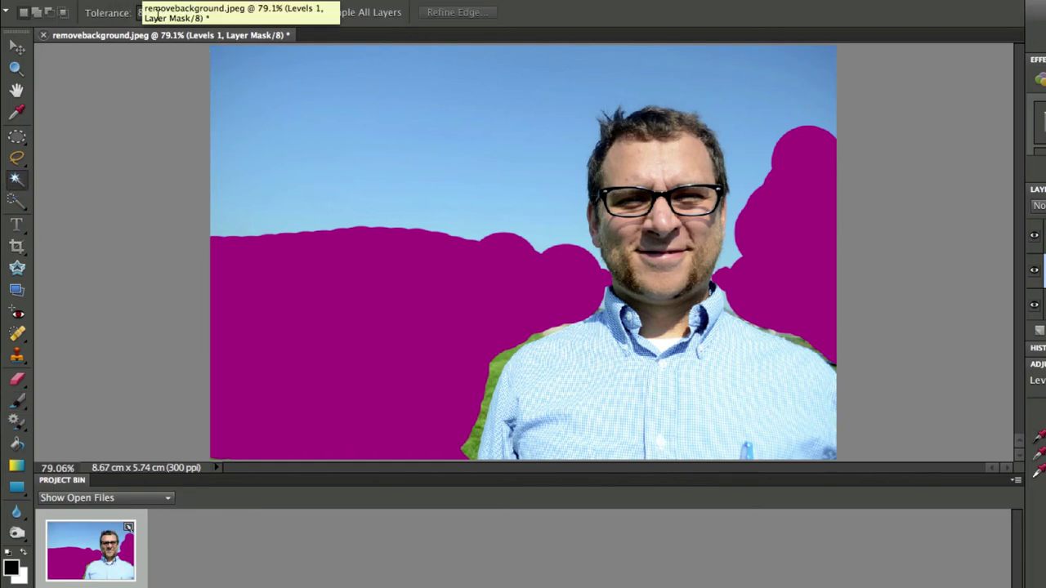
{"action": "left_click", "coordinate": [561, 177]}
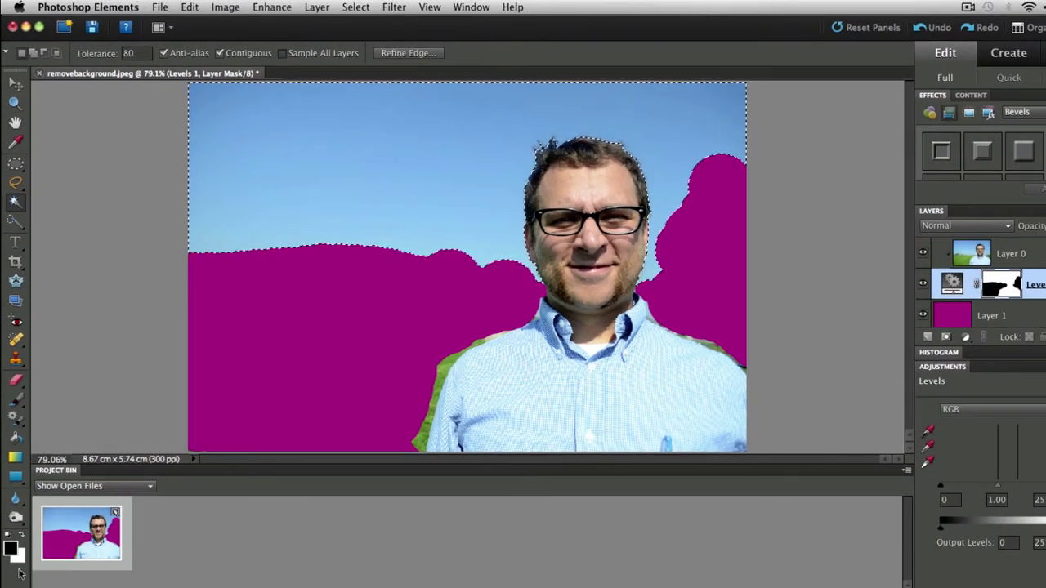
Step: Fill the sky selection with black on the Levels mask, then deselect
{"action": "left_click", "coordinate": [194, 8]}
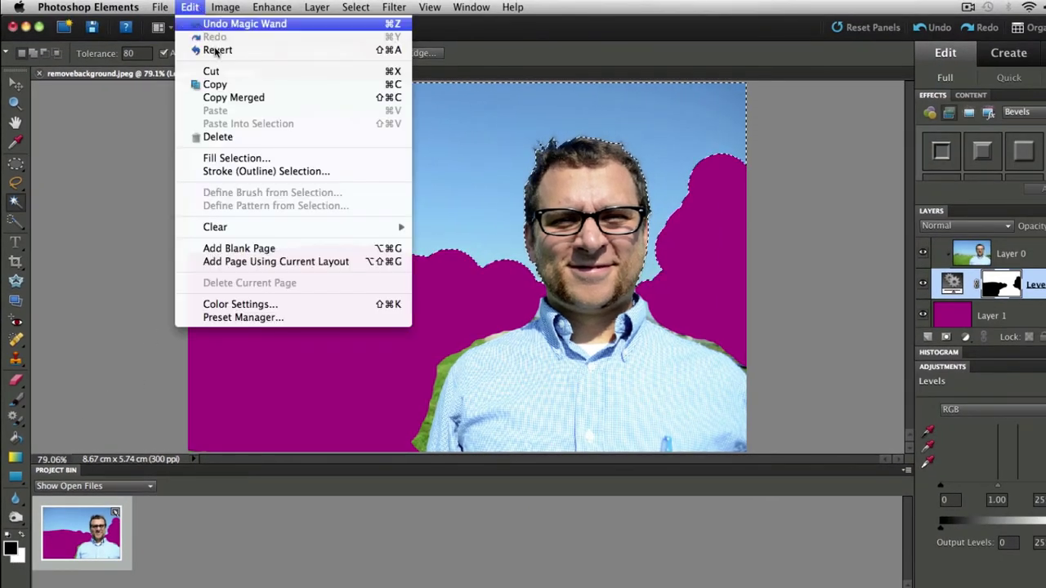
{"action": "left_click", "coordinate": [222, 158]}
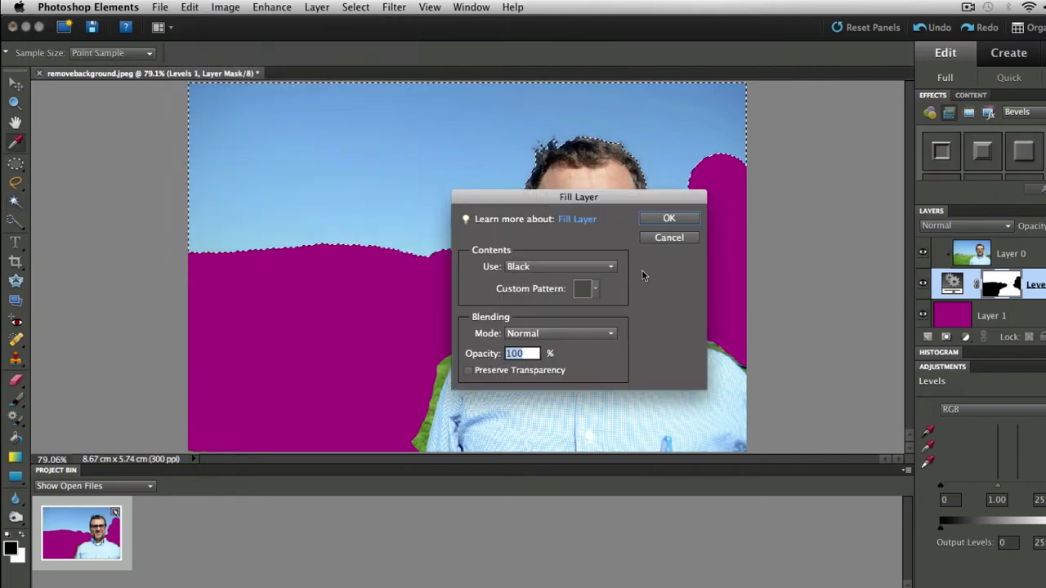
{"action": "left_click", "coordinate": [669, 218]}
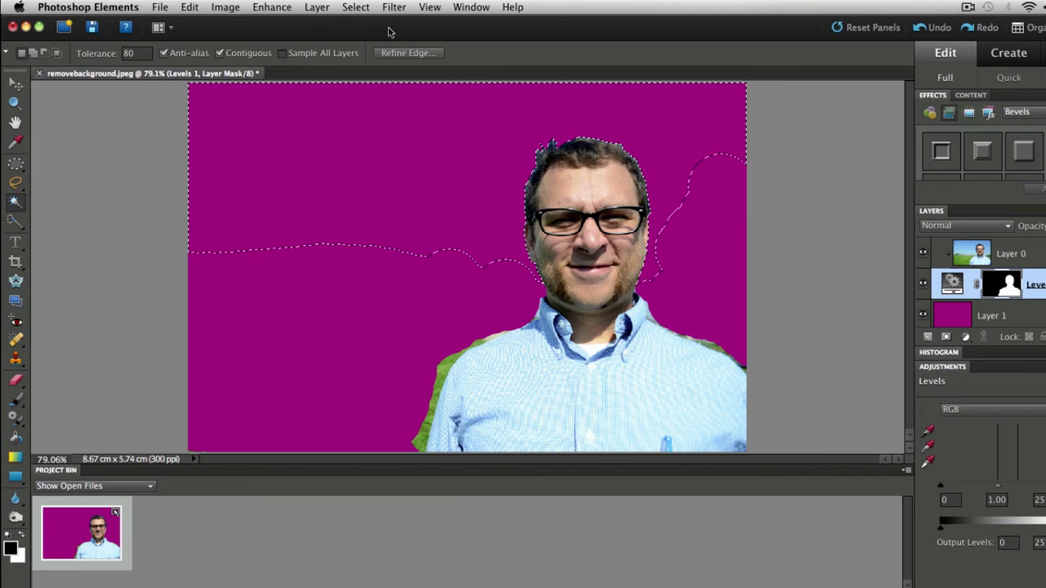
{"action": "left_click", "coordinate": [356, 8]}
{"action": "left_click", "coordinate": [372, 37]}
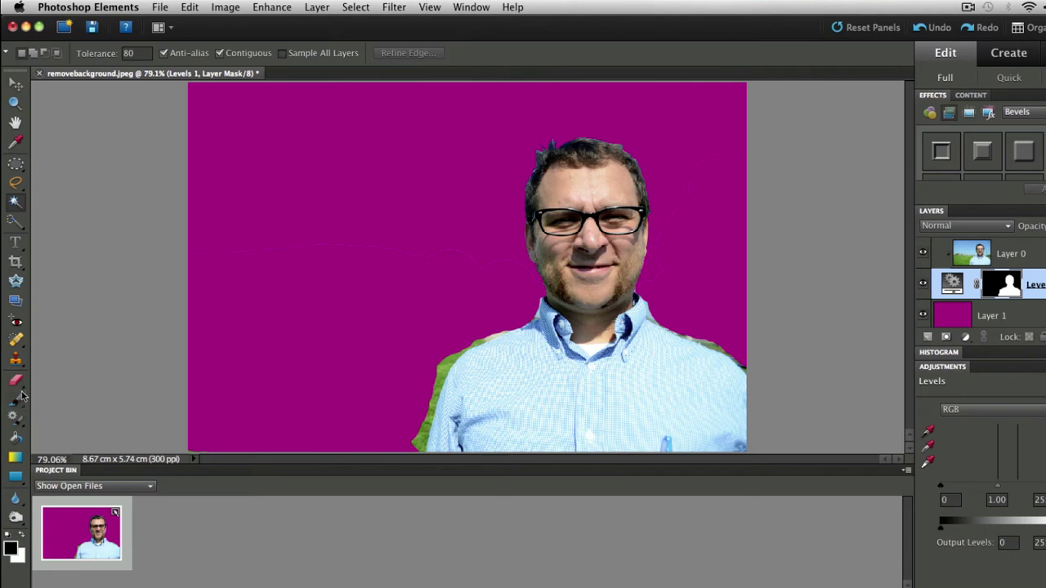
Step: Set the brush to 40 px, then hide the left-shoulder fringe using the Magic Wand at tolerance 50
{"action": "left_click", "coordinate": [17, 398]}
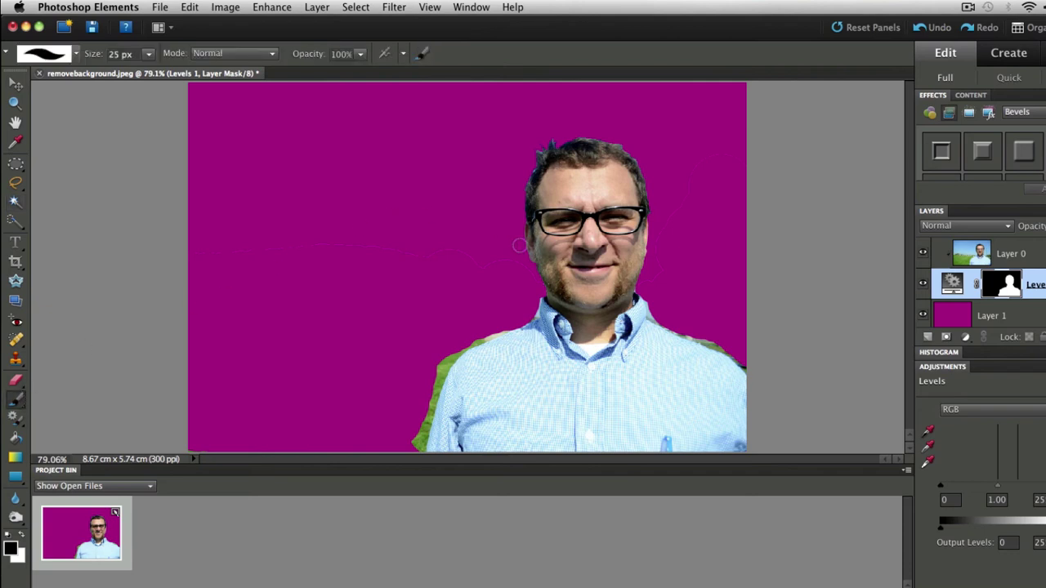
{"action": "key", "text": "bracketright"}
{"action": "key", "text": "bracketright"}
{"action": "key", "text": "bracketright"}
{"action": "left_click", "coordinate": [19, 208]}
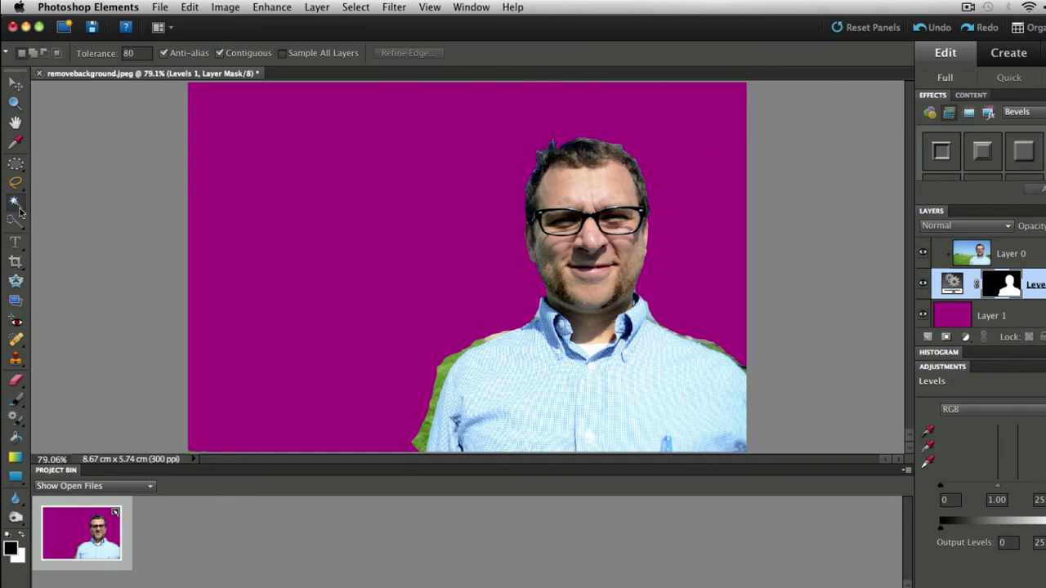
{"action": "left_click", "coordinate": [134, 53]}
{"action": "type", "text": "50"}
{"action": "left_click", "coordinate": [444, 391]}
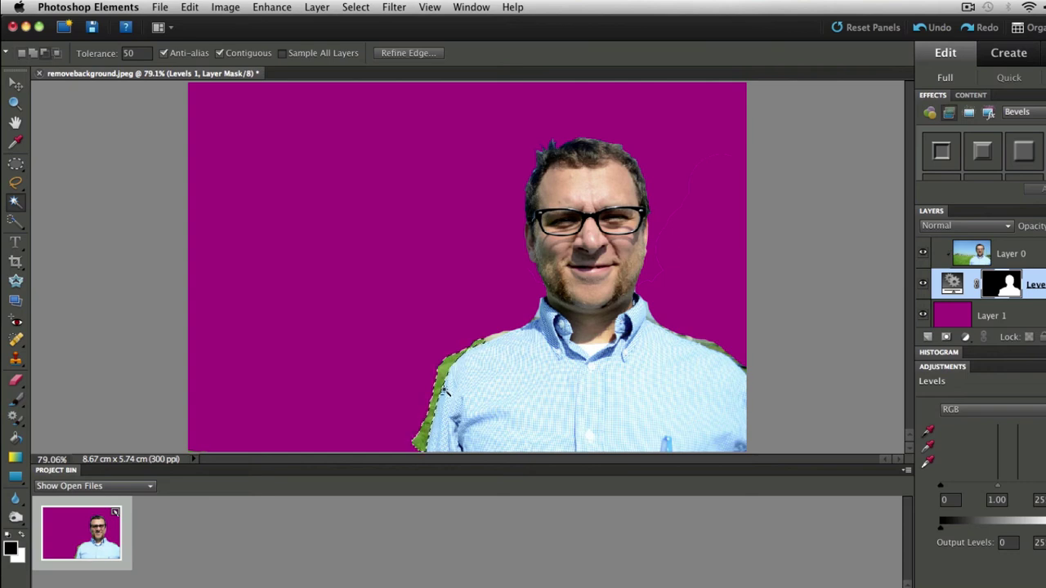
{"action": "key", "text": "BackSpace"}
{"action": "key", "text": "super+d"}
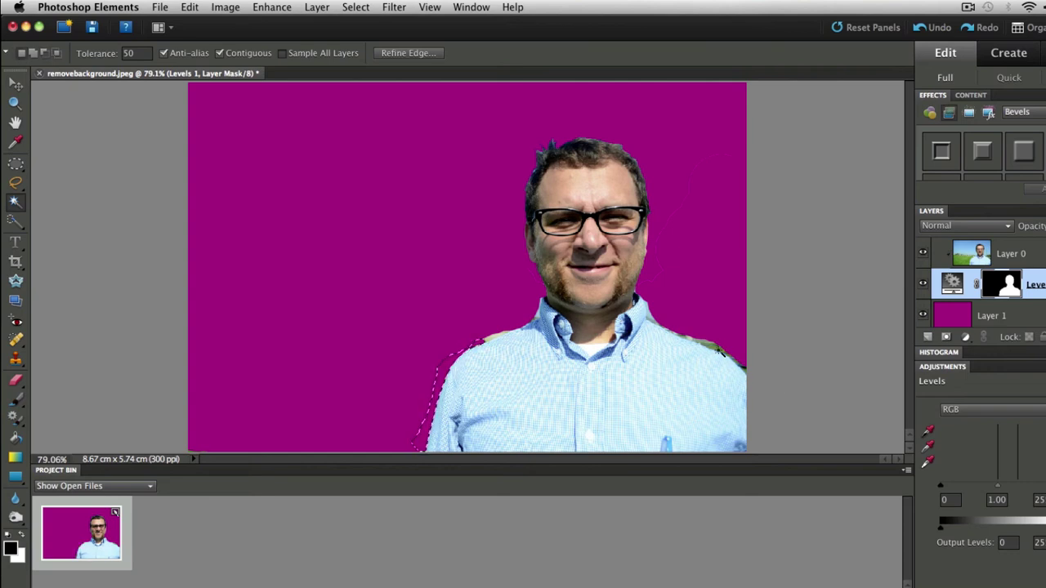
Step: Select the green fringes at the right and left shoulders, then clear the selection
{"action": "left_click", "coordinate": [723, 352]}
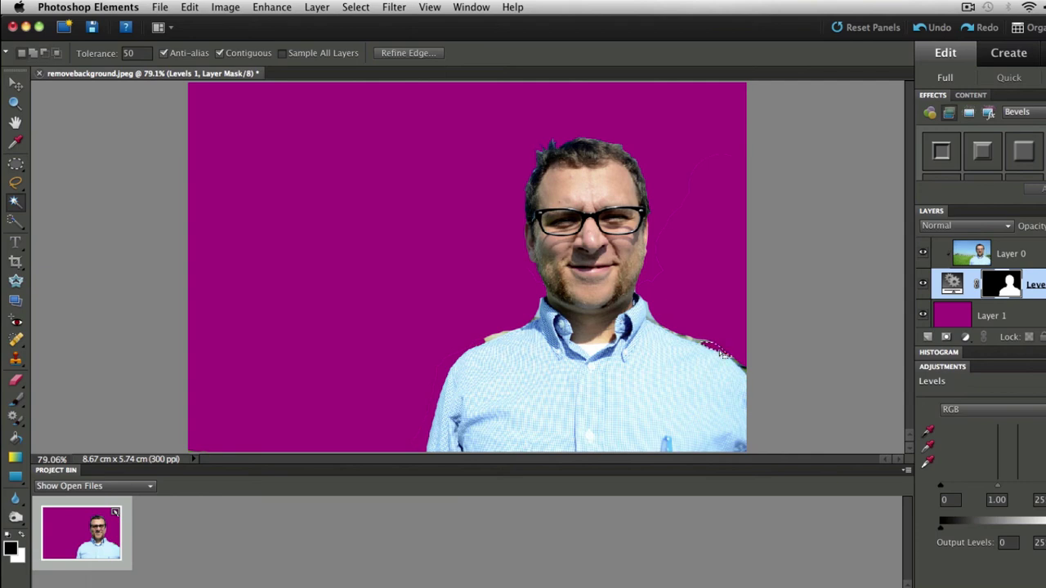
{"action": "left_click", "coordinate": [502, 339], "text": "shift"}
{"action": "left_click", "coordinate": [358, 8]}
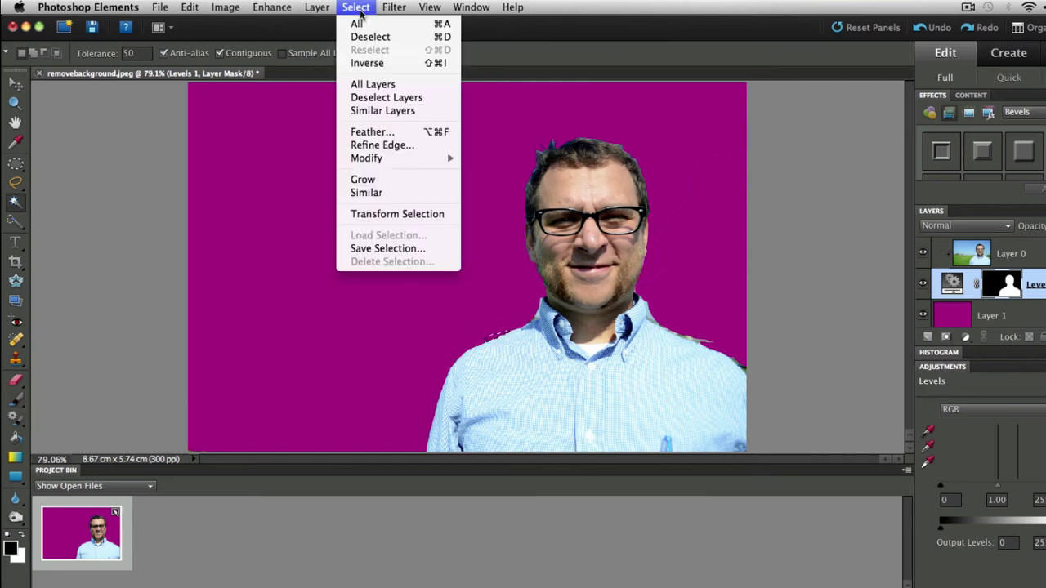
{"action": "left_click", "coordinate": [367, 39]}
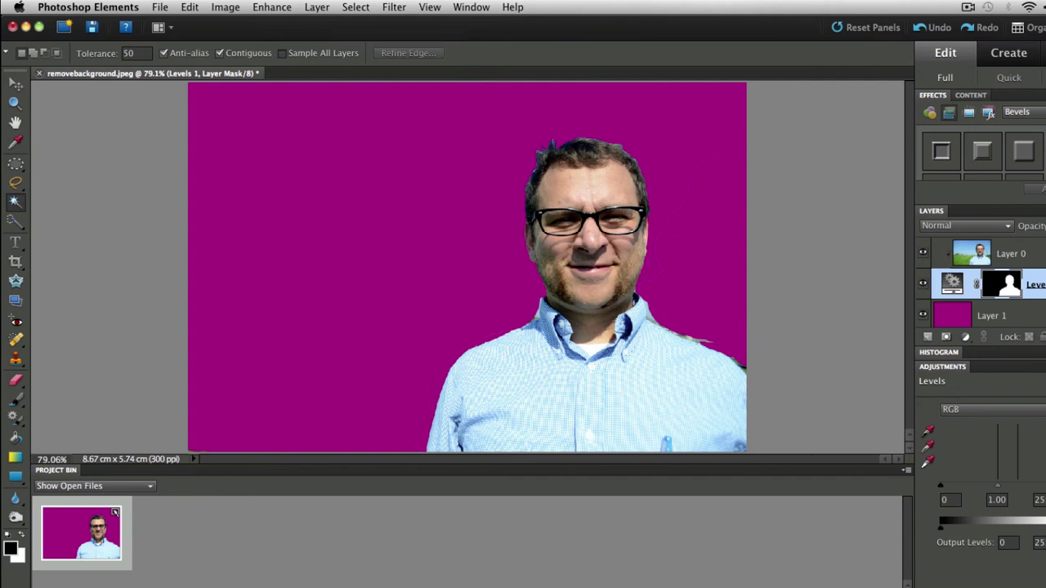
Step: Switch to the Brush tool and shrink it from 40 px to 15 px
{"action": "left_click", "coordinate": [16, 399]}
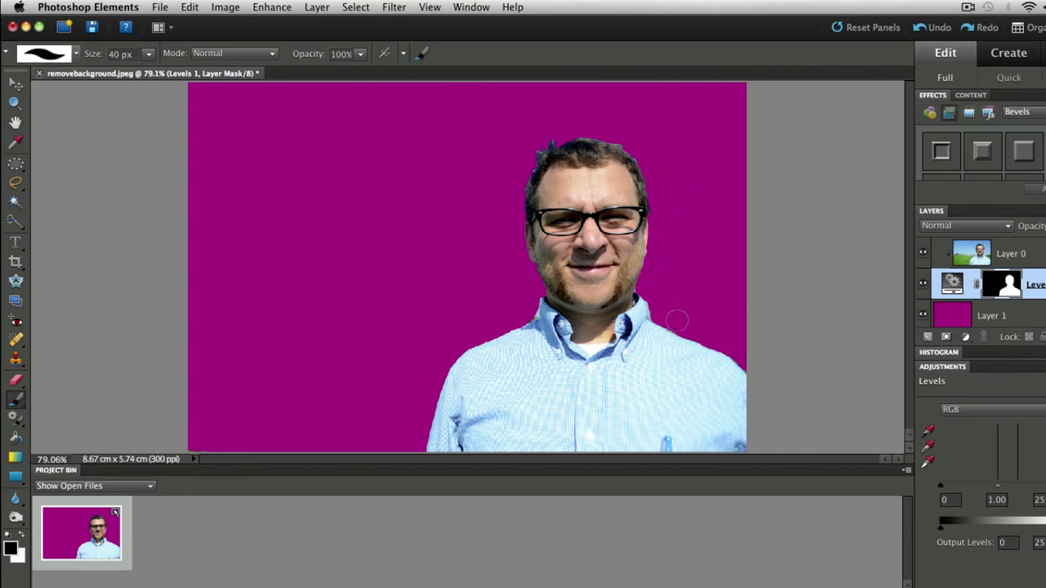
{"action": "key", "text": "bracketleft"}
{"action": "key", "text": "bracketleft"}
{"action": "key", "text": "bracketleft"}
{"action": "key", "text": "bracketleft"}
{"action": "key", "text": "bracketleft"}
Step: Select Layer 1 and fill it with white using the Paint Bucket
{"action": "left_click", "coordinate": [968, 322]}
{"action": "left_click", "coordinate": [15, 438]}
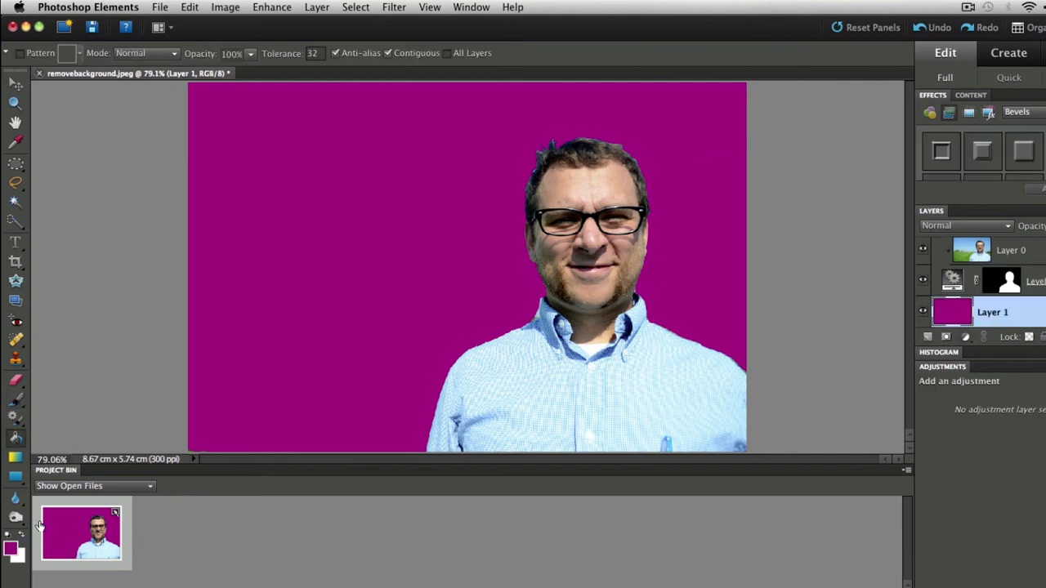
{"action": "left_click", "coordinate": [22, 534]}
{"action": "left_click", "coordinate": [304, 356]}
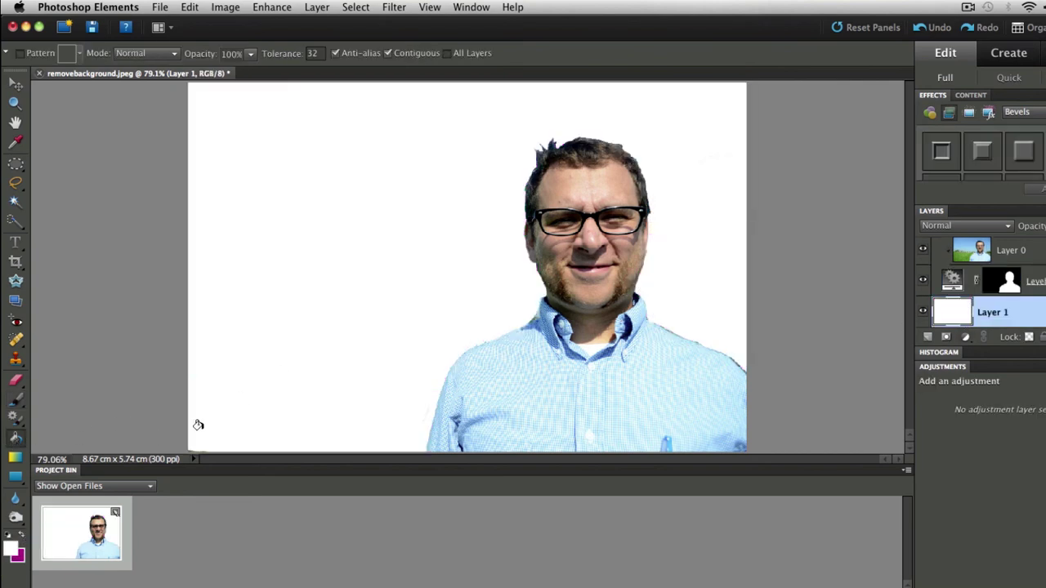
Step: Set the foreground colour to dark green 0c4e05 and fill Layer 1 with it
{"action": "left_click", "coordinate": [9, 547]}
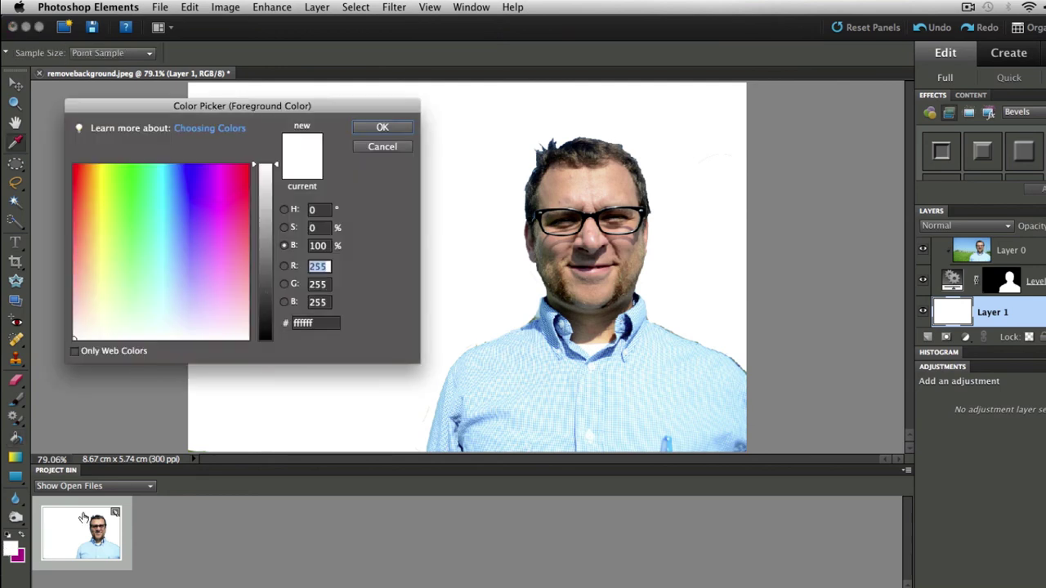
{"action": "left_click", "coordinate": [184, 222]}
{"action": "left_click", "coordinate": [115, 200]}
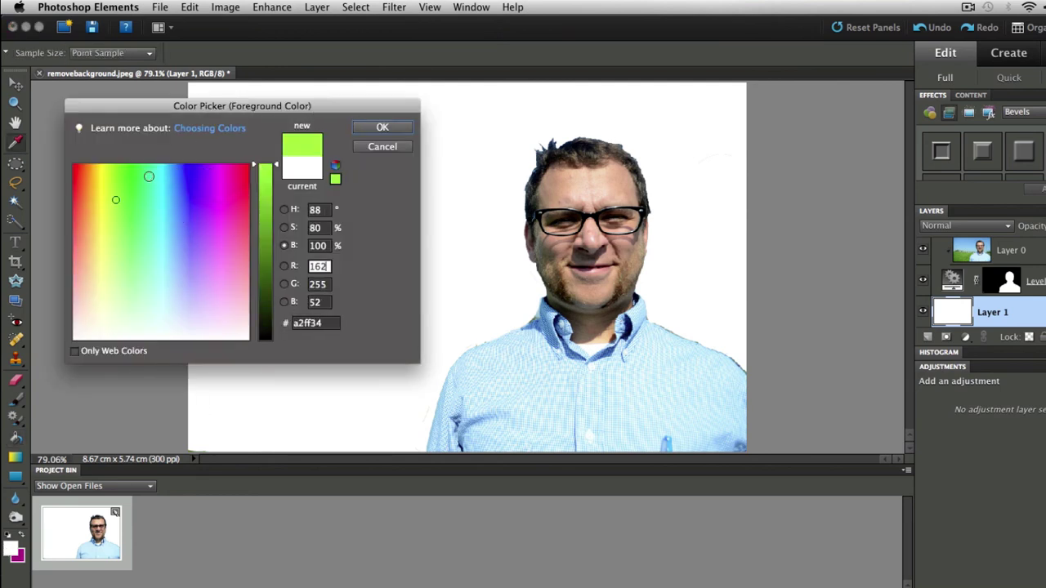
{"action": "left_click", "coordinate": [142, 169]}
{"action": "left_click", "coordinate": [130, 176]}
{"action": "mouse_move", "coordinate": [273, 250]}
{"action": "left_mouse_down"}
{"action": "mouse_move", "coordinate": [272, 285]}
{"action": "mouse_move", "coordinate": [272, 272]}
{"action": "left_mouse_up"}
{"action": "left_click", "coordinate": [381, 128]}
{"action": "key", "text": "k"}
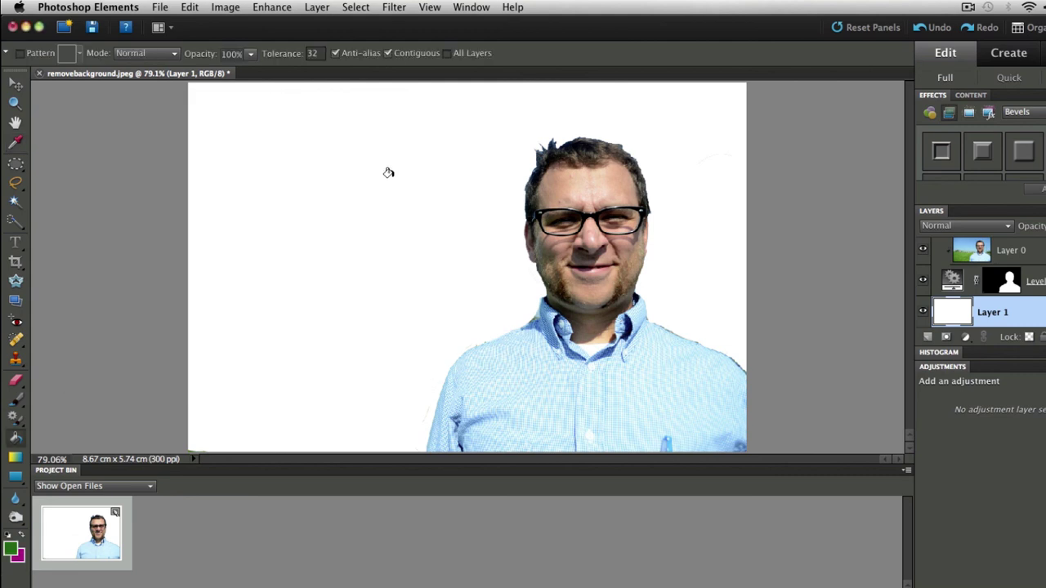
{"action": "left_click", "coordinate": [396, 196]}
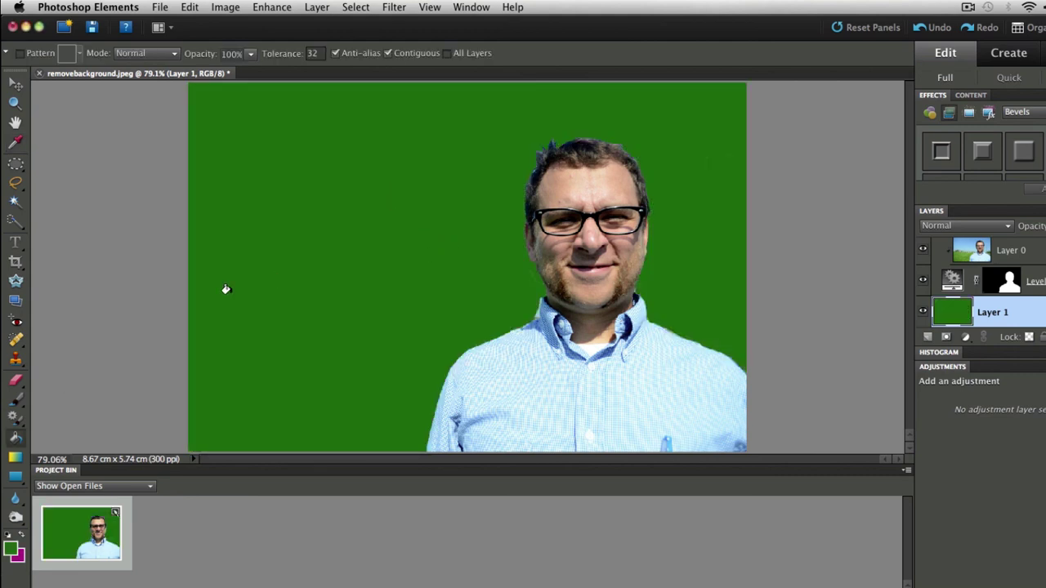
Step: Target the Levels layer mask, zoom in on the man's head, and get the Brush ready
{"action": "left_click", "coordinate": [16, 399]}
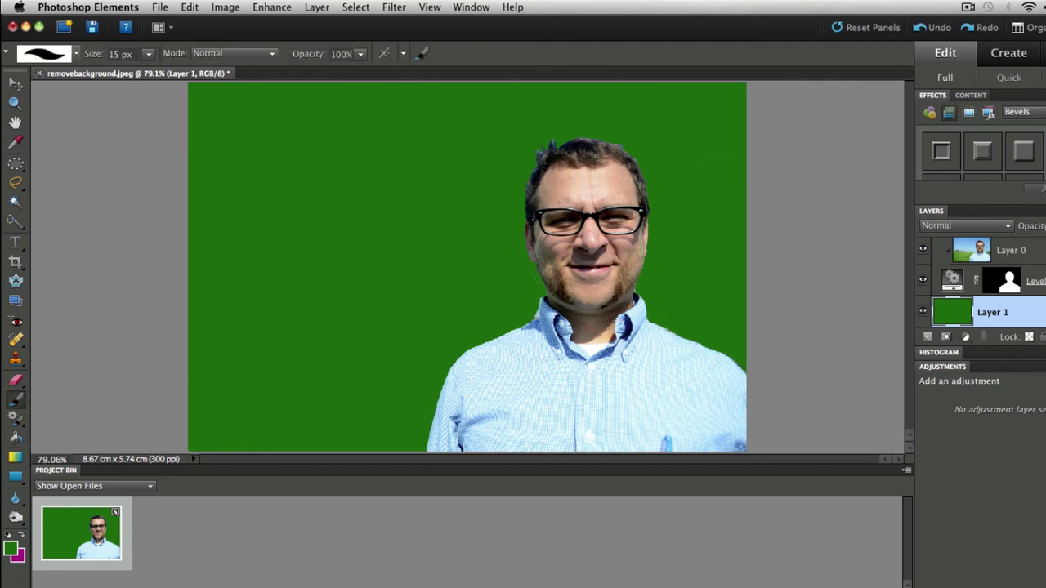
{"action": "left_click", "coordinate": [997, 283]}
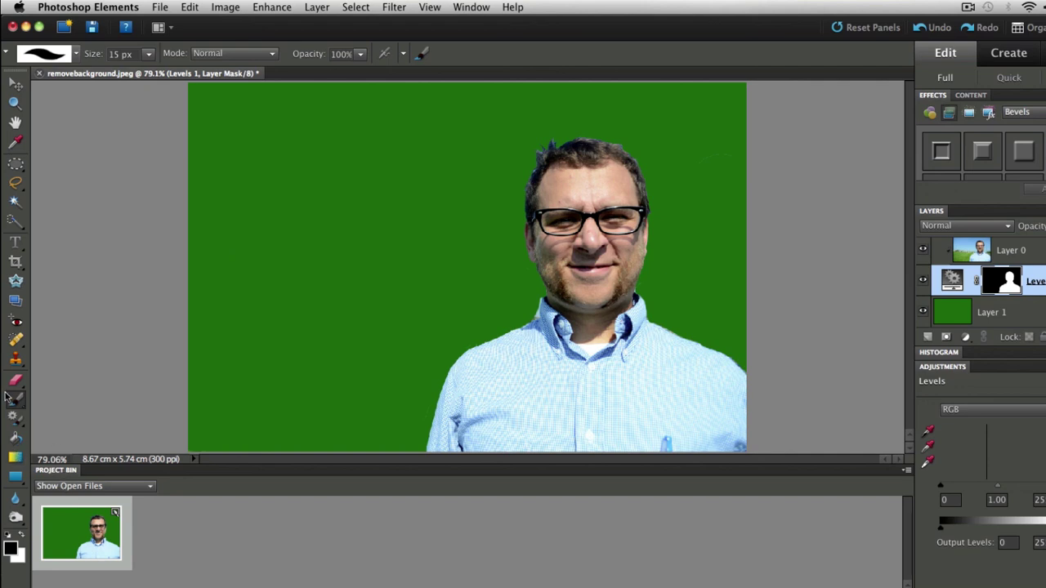
{"action": "left_click", "coordinate": [14, 103]}
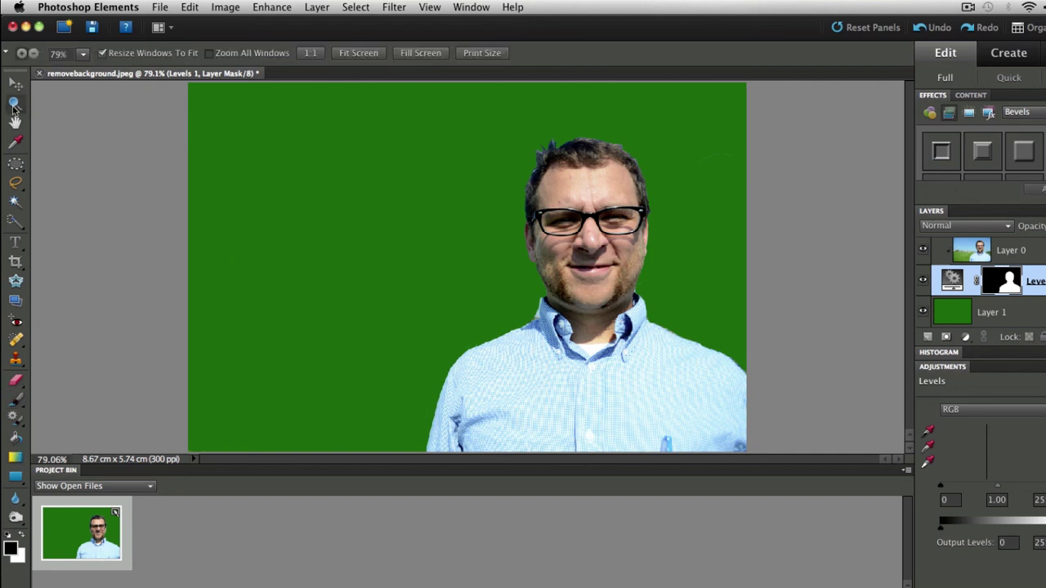
{"action": "mouse_move", "coordinate": [511, 120]}
{"action": "left_mouse_down"}
{"action": "mouse_move", "coordinate": [576, 146]}
{"action": "mouse_move", "coordinate": [682, 233]}
{"action": "left_mouse_up"}
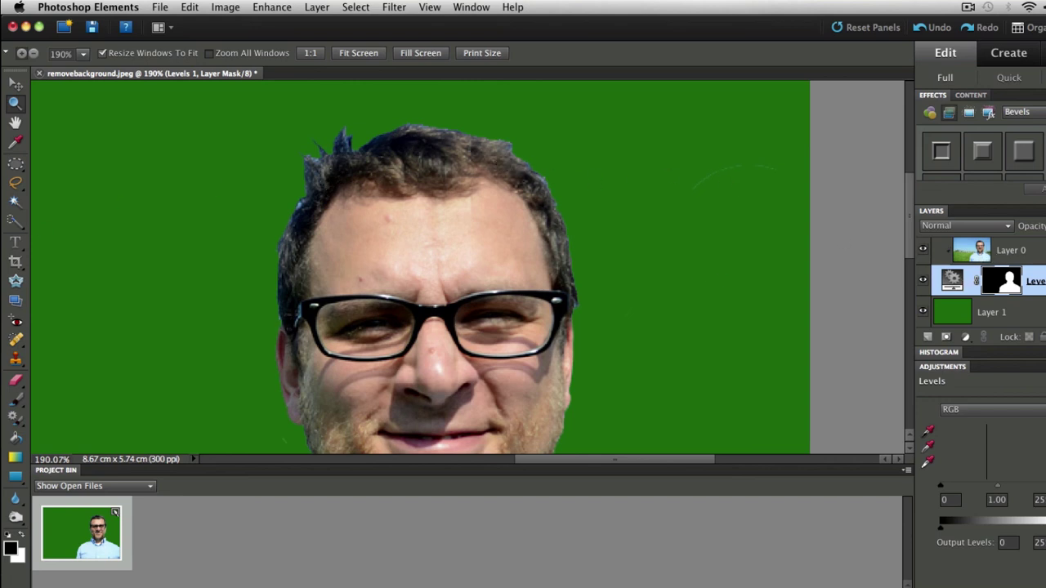
{"action": "left_click", "coordinate": [13, 402]}
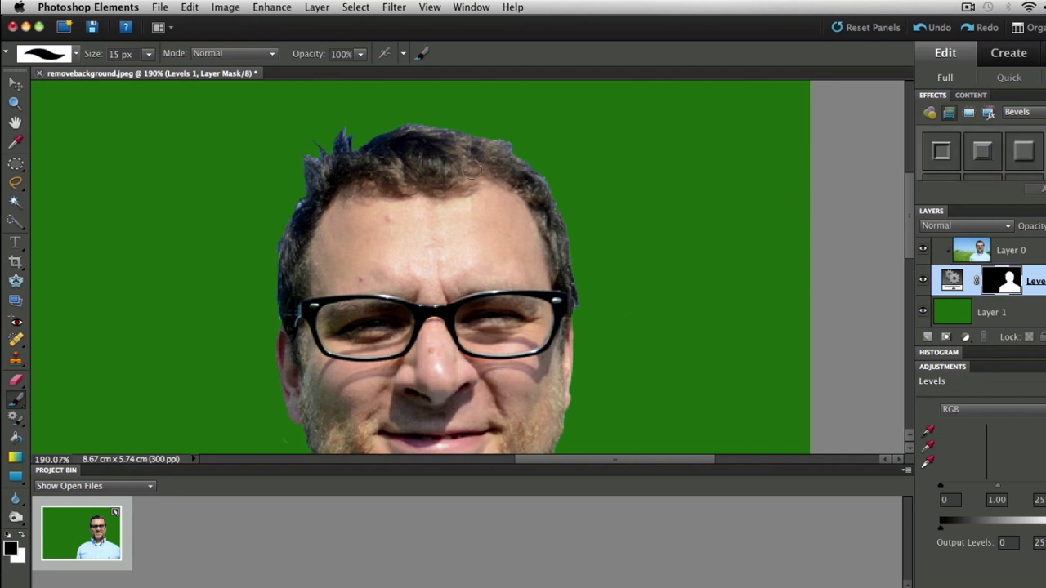
Step: Paint the fringe off the lower-left cheek, zoom out, and touch up the beard edge
{"action": "mouse_move", "coordinate": [316, 390]}
{"action": "left_mouse_down"}
{"action": "mouse_move", "coordinate": [274, 433]}
{"action": "mouse_move", "coordinate": [304, 438]}
{"action": "left_mouse_up"}
{"action": "key", "text": "super+minus"}
{"action": "key", "text": "super+minus"}
{"action": "key", "text": "super+minus"}
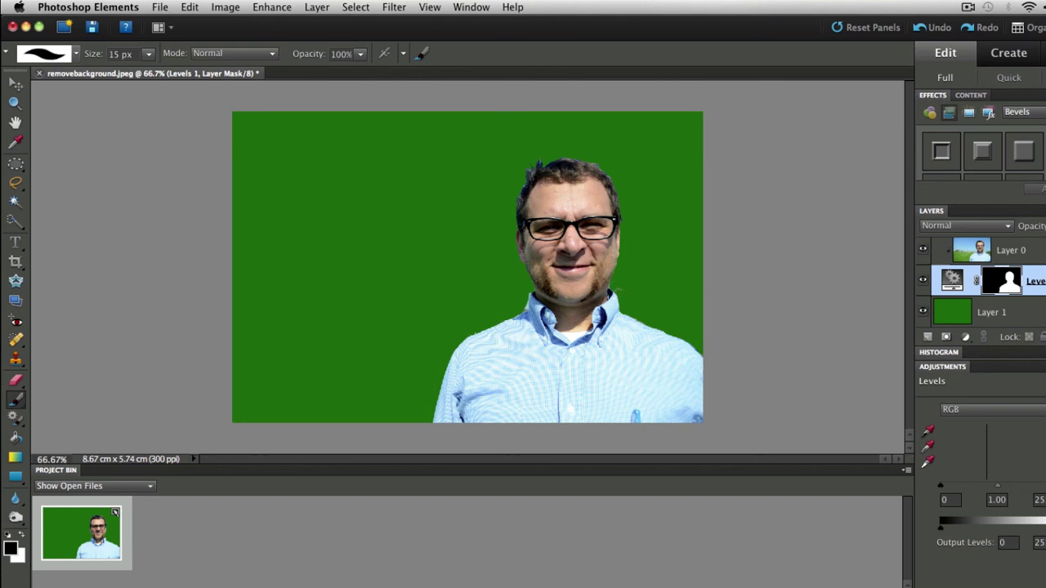
{"action": "left_click", "coordinate": [614, 286]}
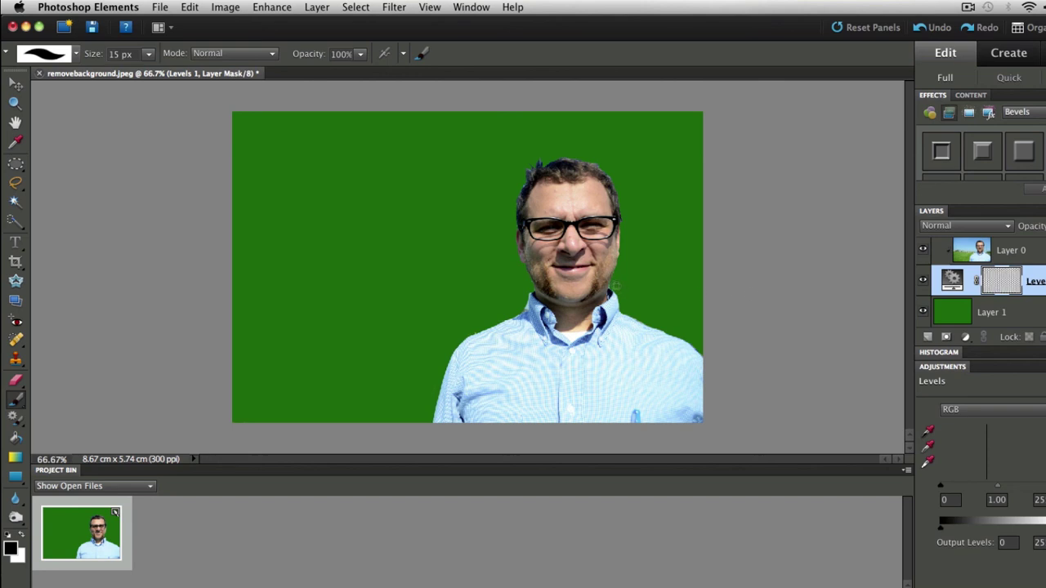